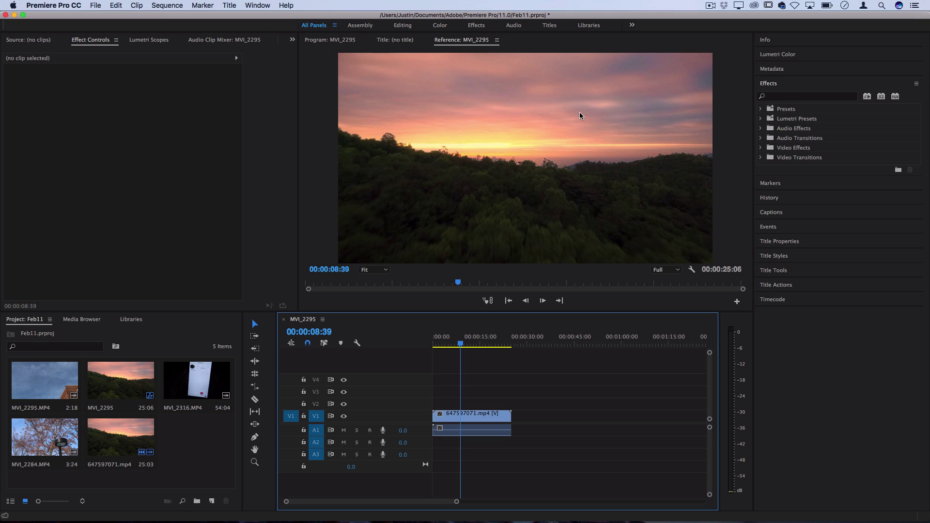
Create a new default still title, Title 02, containing the text SUBSCRIBE
click(232, 5)
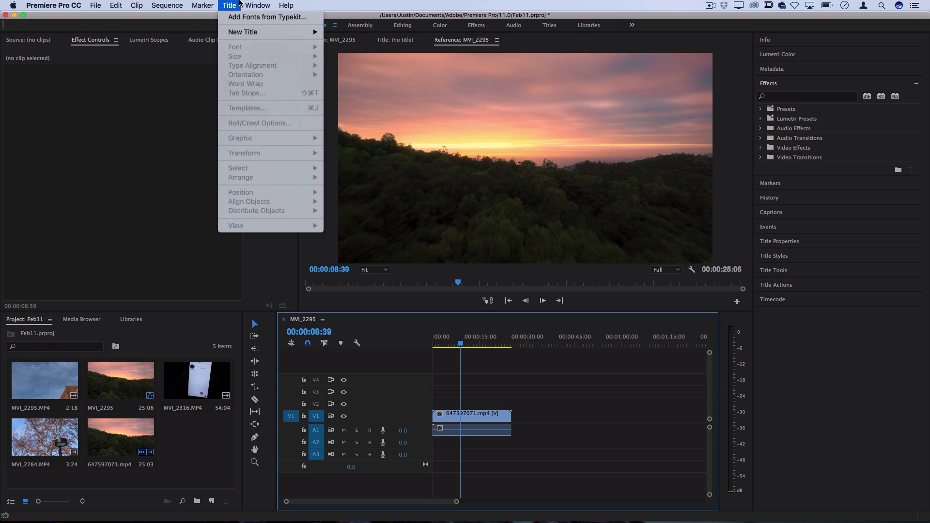
mouse_move(243, 32)
click(339, 33)
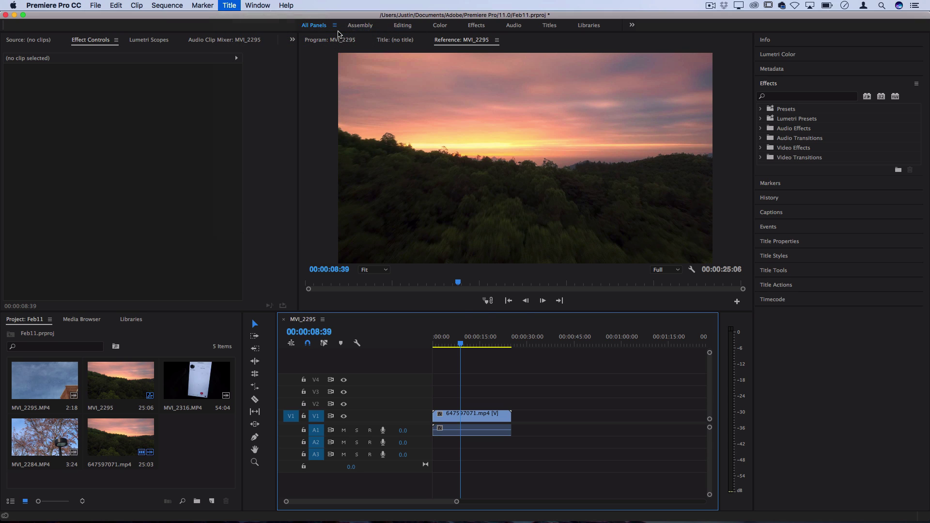
click(526, 315)
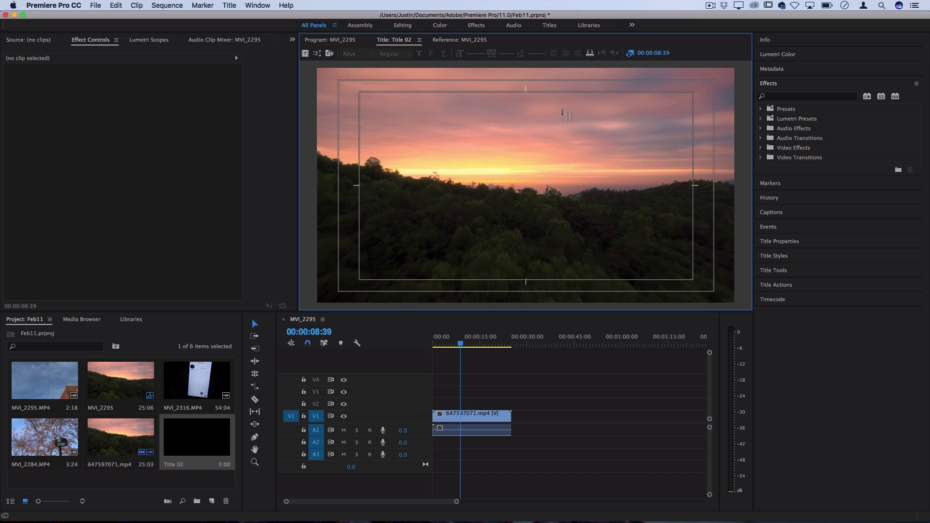
click(445, 187)
text(TEXT)
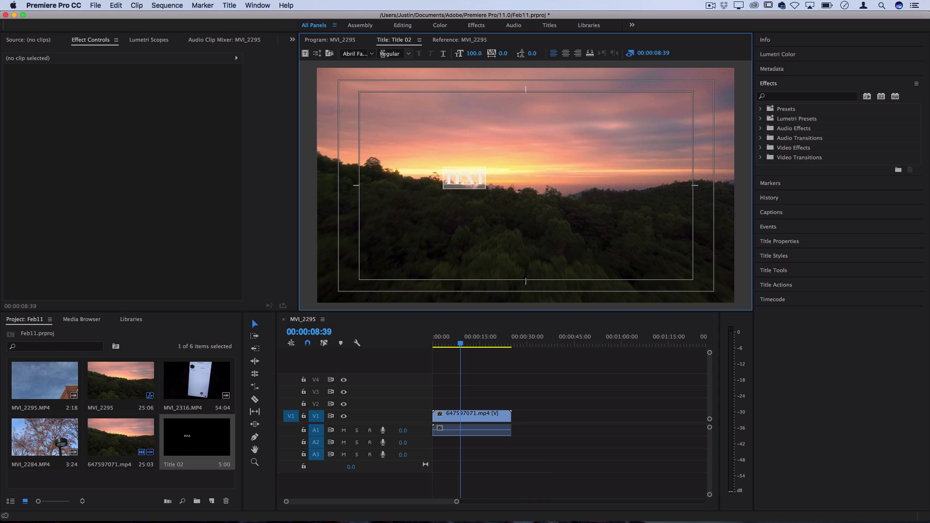
text(SUBSCRIBE)
Set the SUBSCRIBE text to the Abys font at size 207
drag(530, 179, 396, 179)
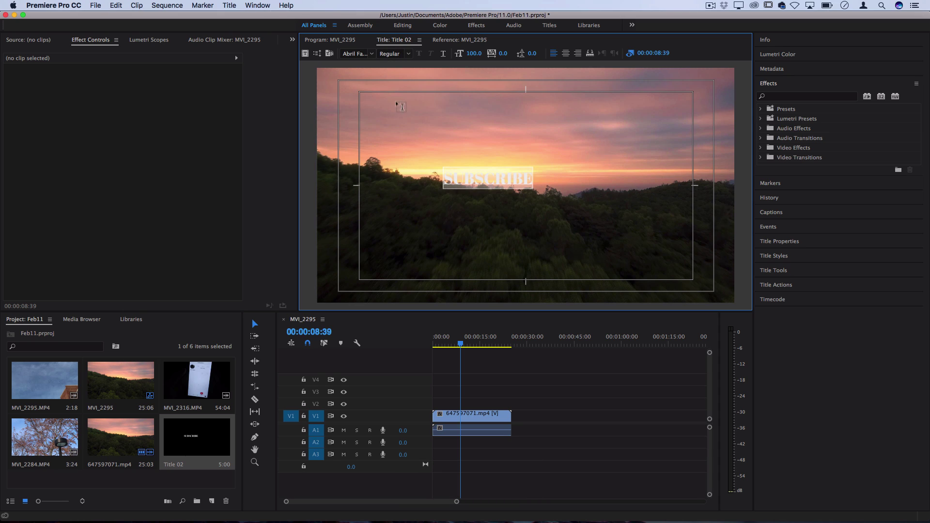
click(372, 54)
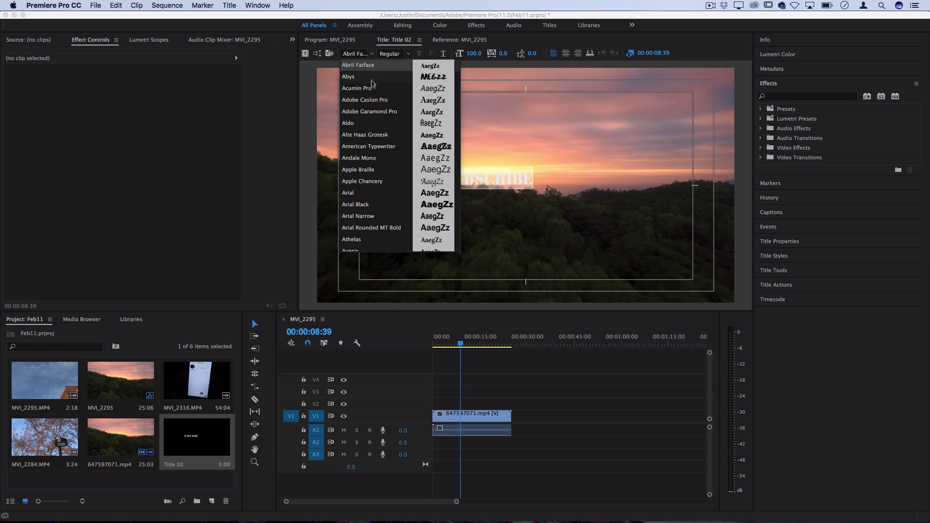
scroll(391, 193, down, 5)
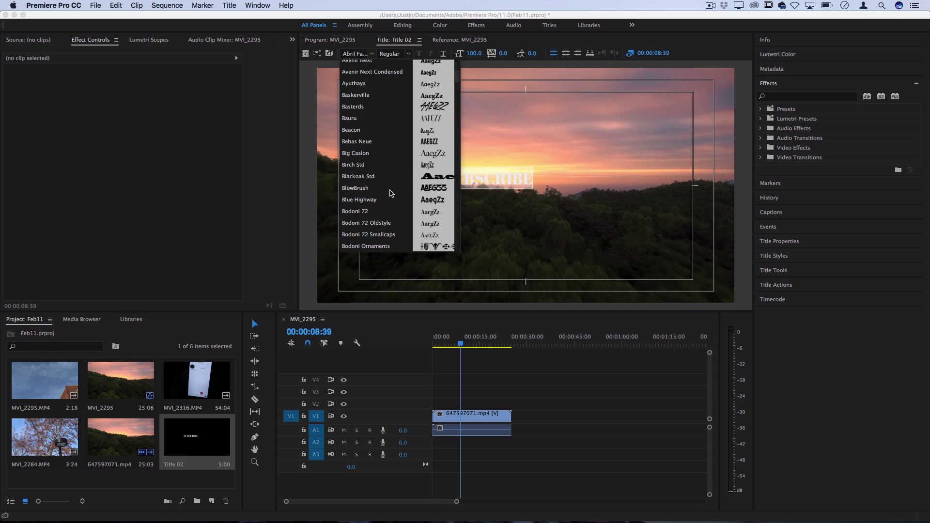
scroll(391, 193, up, 5)
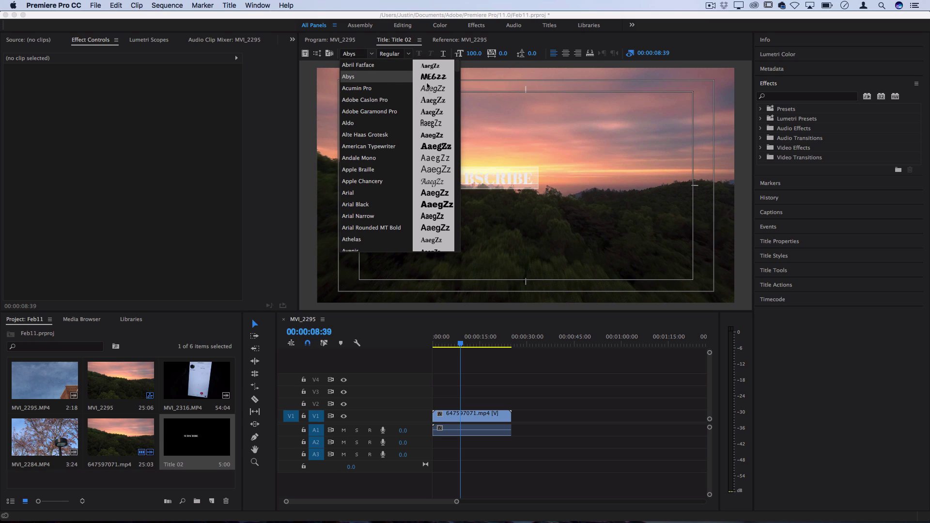
click(382, 78)
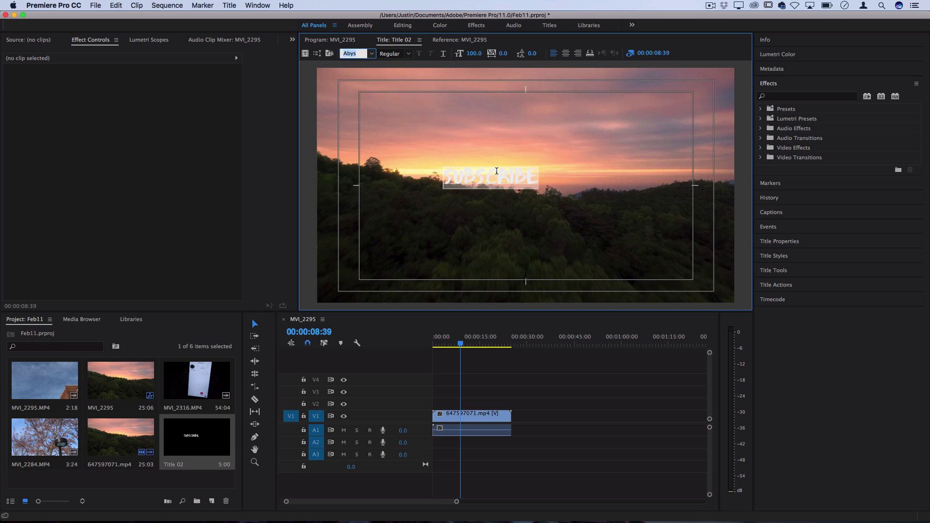
drag(470, 56, 521, 55)
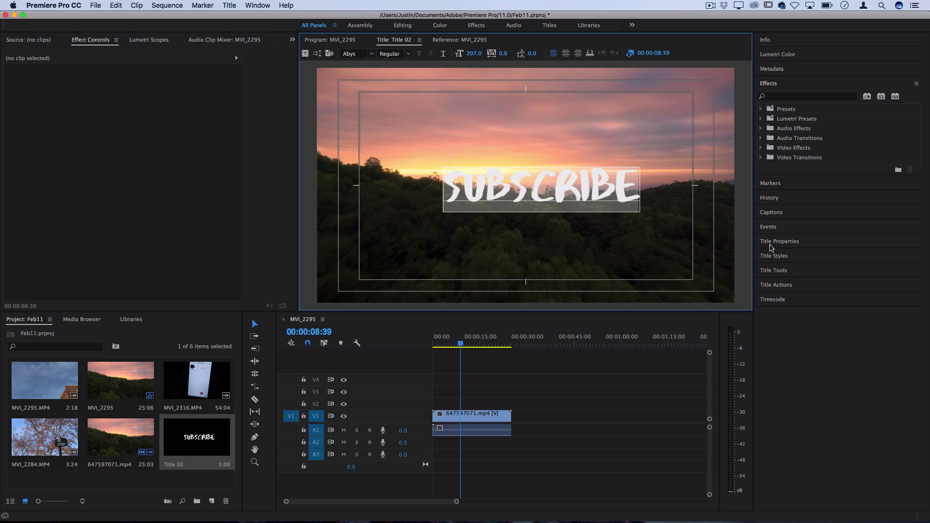
Centre the white SUBSCRIBE title vertically and horizontally in the frame
click(776, 285)
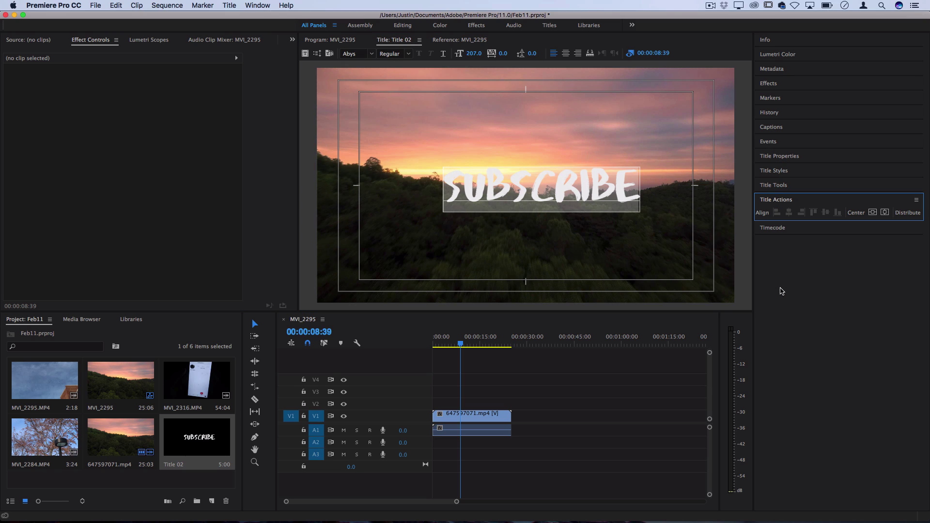
click(884, 213)
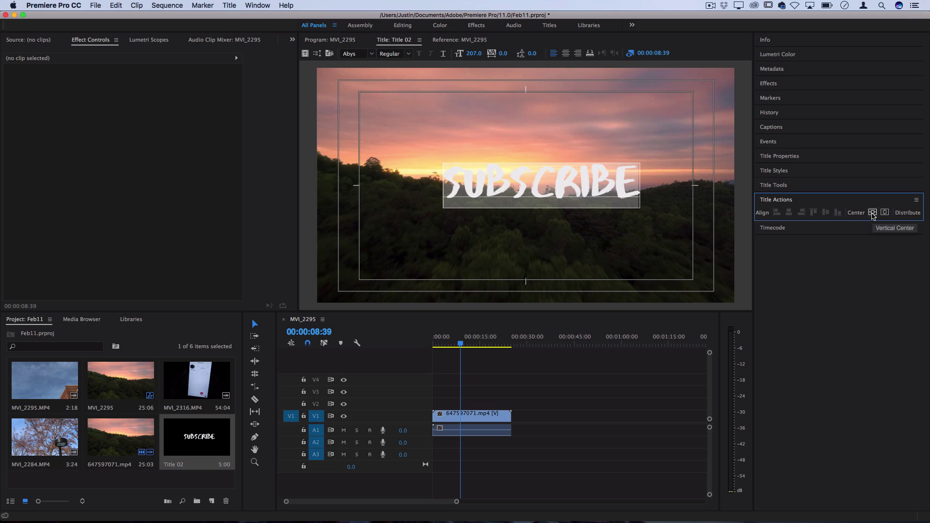
click(883, 213)
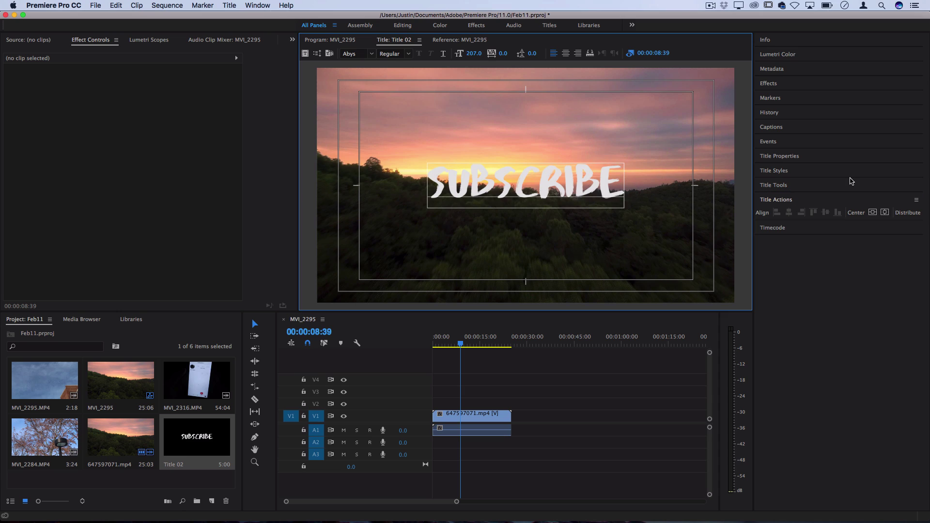
click(781, 156)
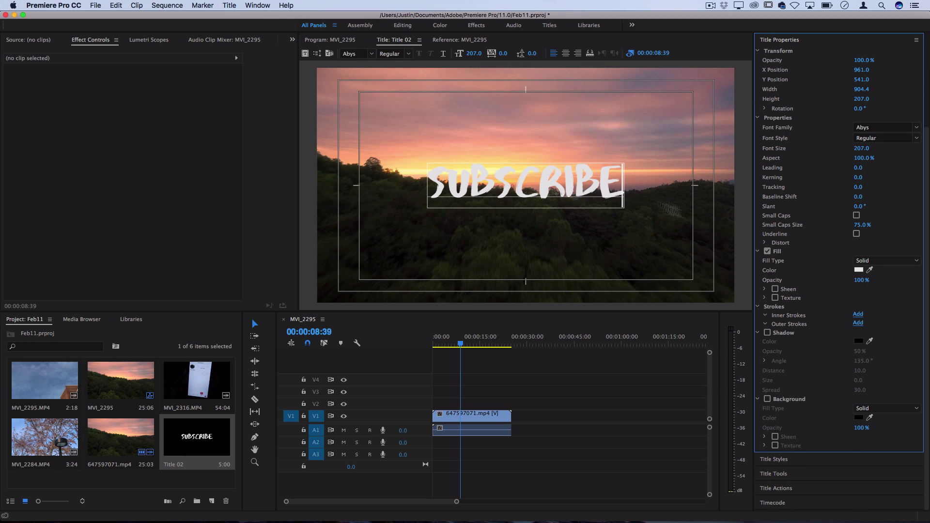
click(513, 372)
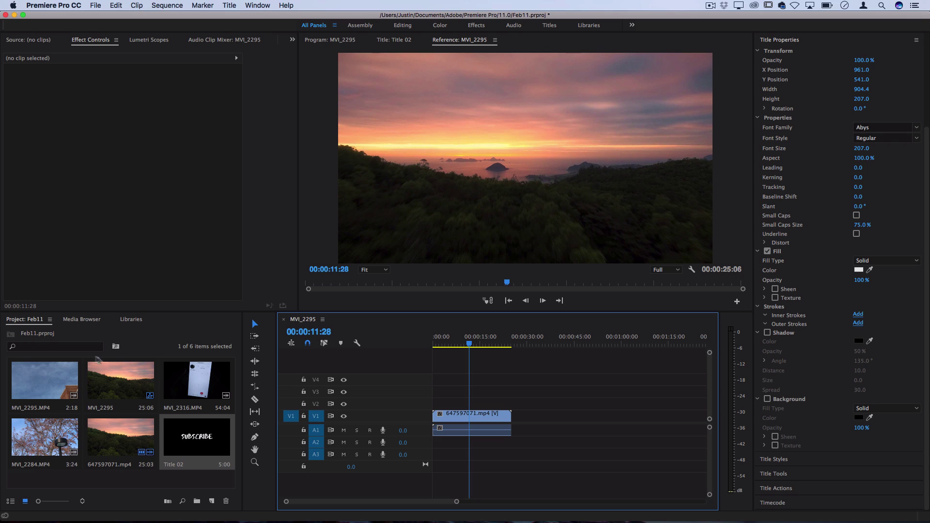
Place Title 02 on V2 above the sunset footage, ending at 00:00:25:06
drag(194, 445, 507, 402)
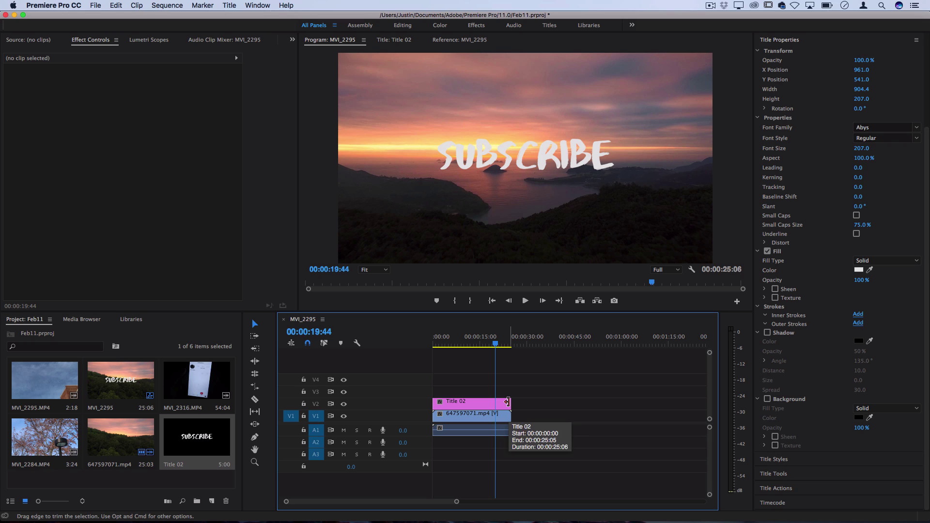
click(525, 397)
click(478, 407)
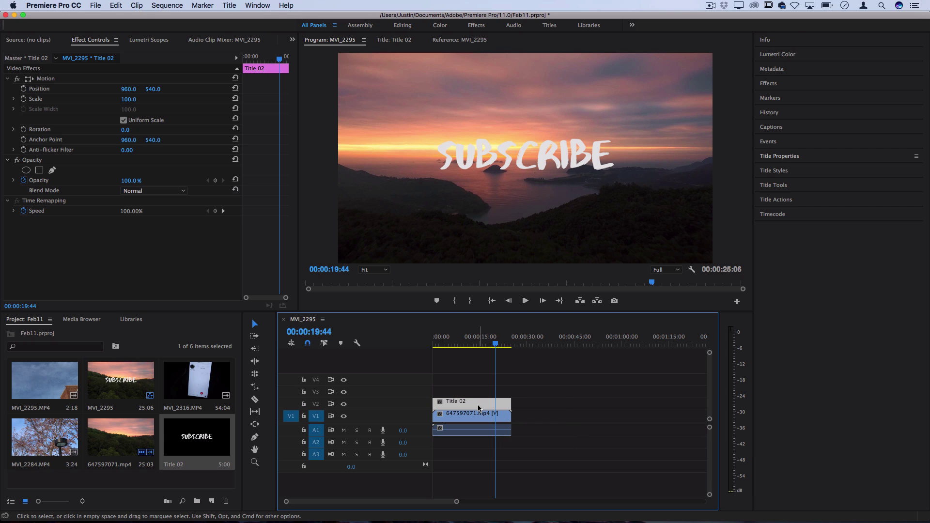
Search the effects for 'turbulent' and apply Turbulent Displace to the Title 02 clip
click(771, 86)
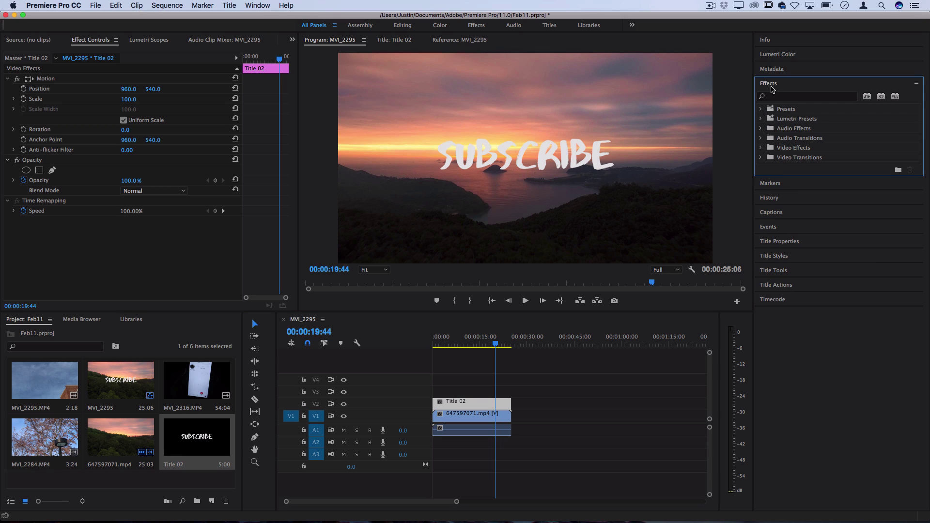
click(775, 97)
text(turbul)
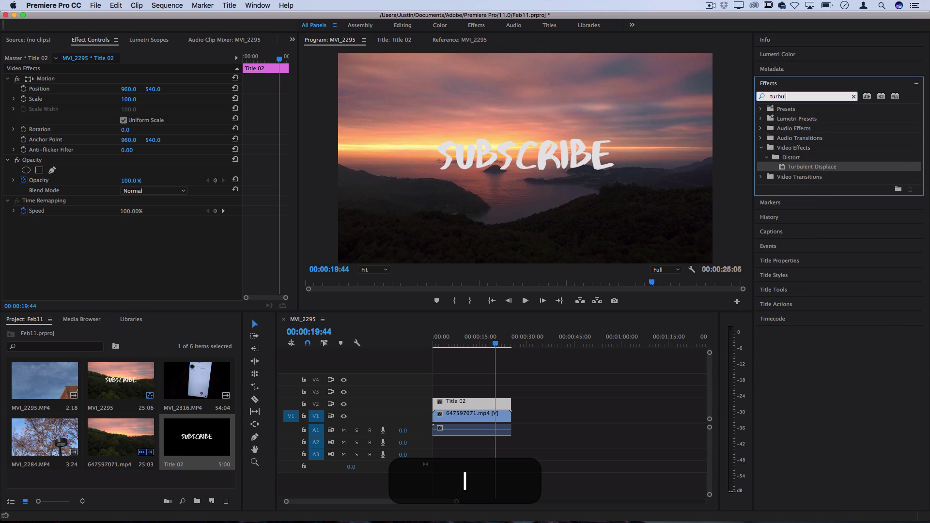
text(ent)
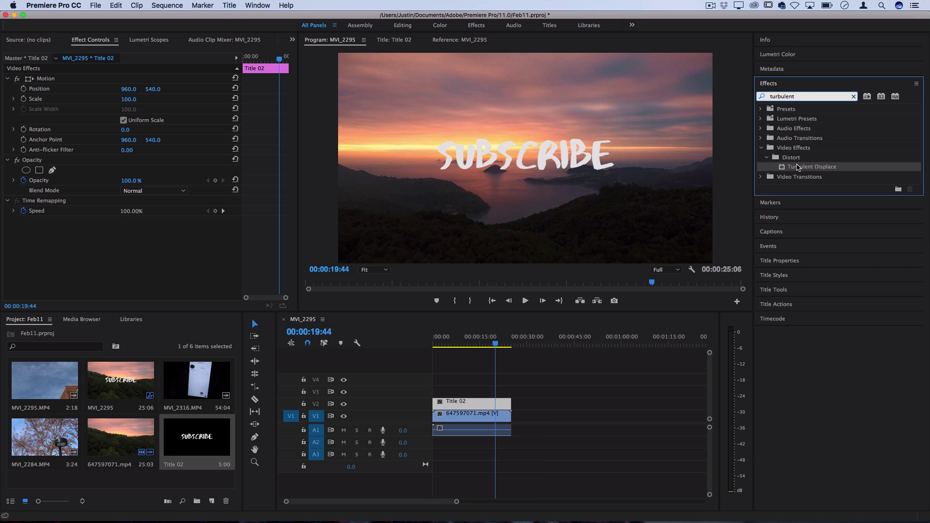
drag(803, 168, 472, 400)
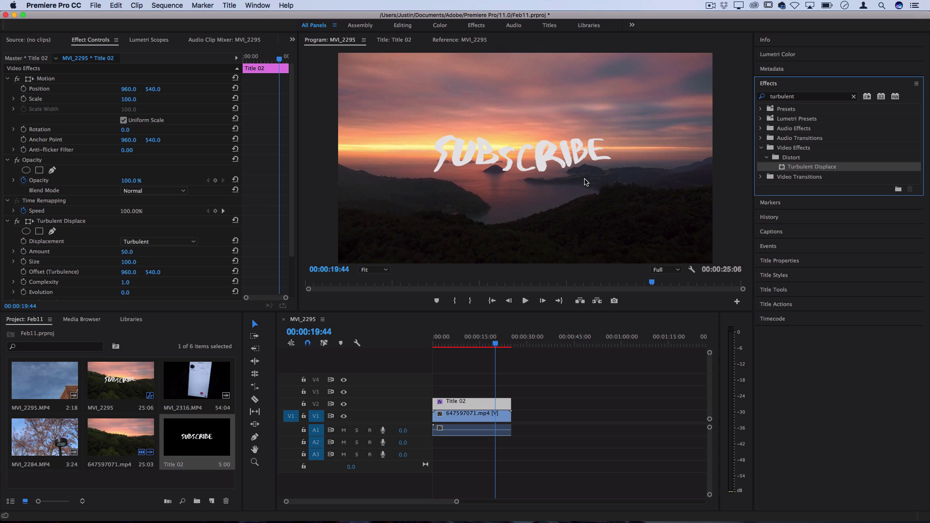
Try the Bulge and Twist displacement types on the title's Turbulent Displace
click(92, 43)
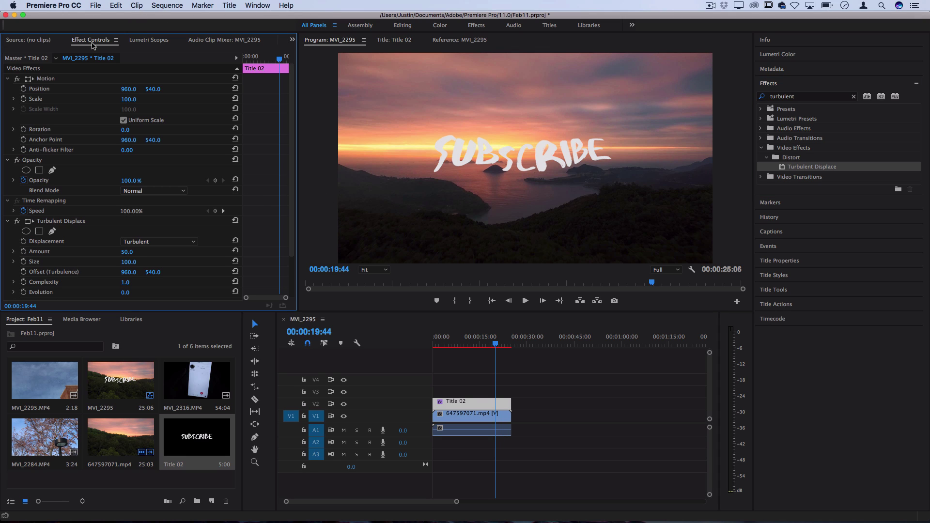
scroll(99, 172, down, 5)
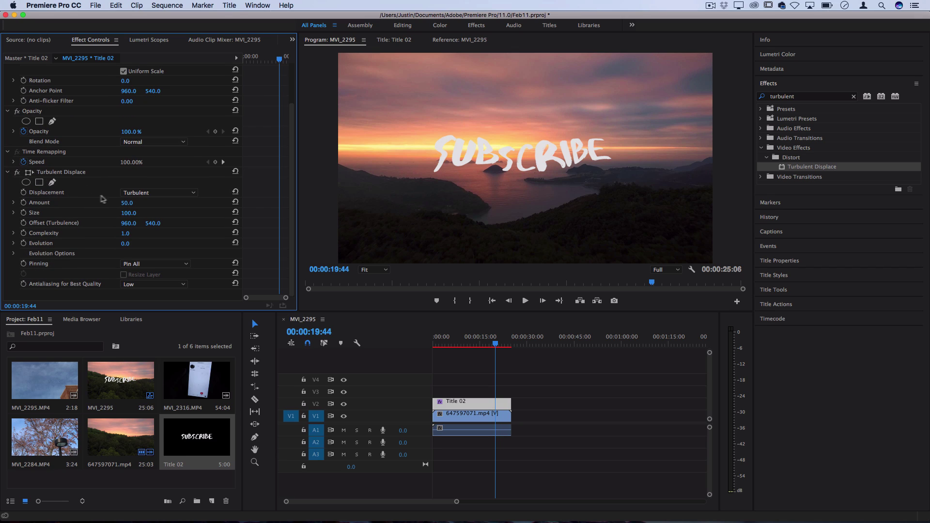
click(139, 196)
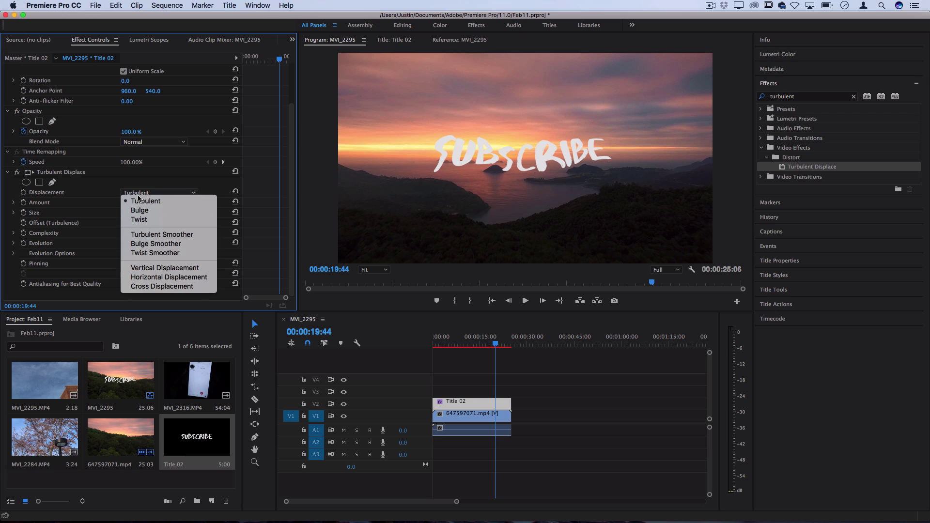
click(151, 211)
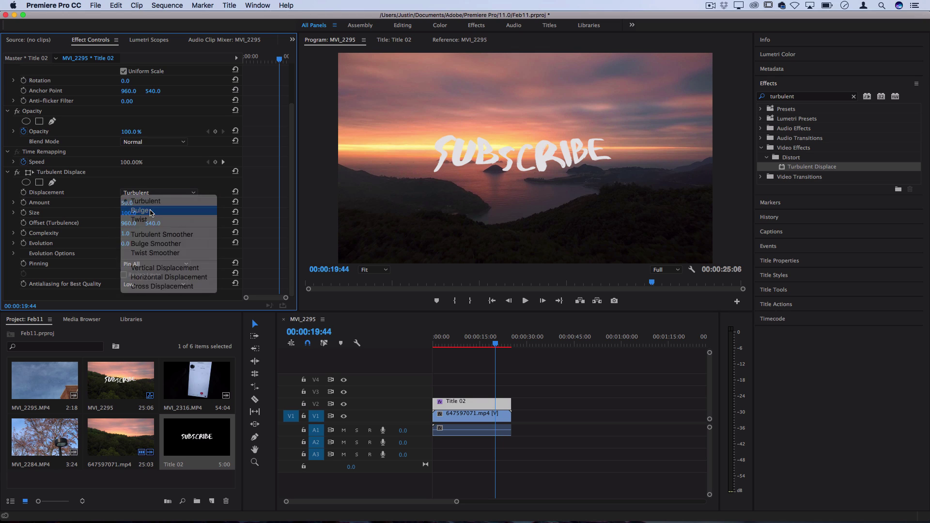
click(146, 193)
click(149, 221)
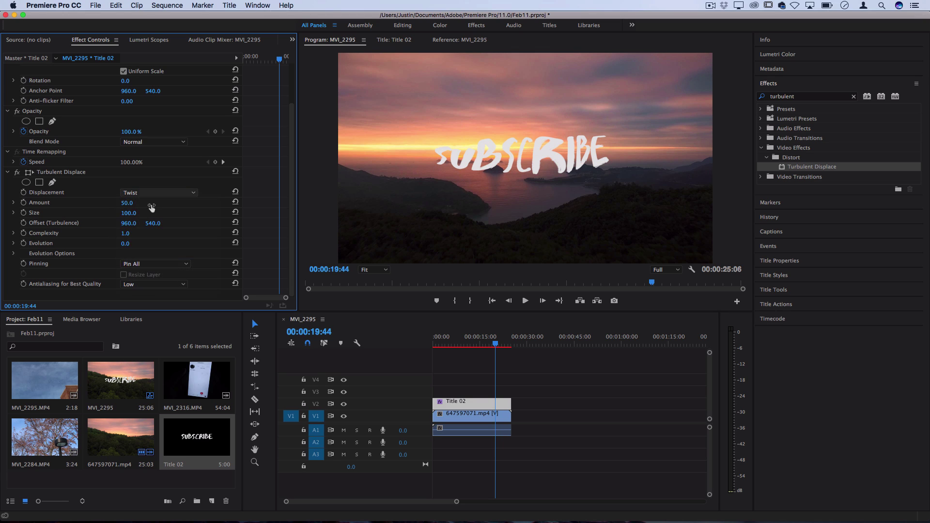
click(154, 194)
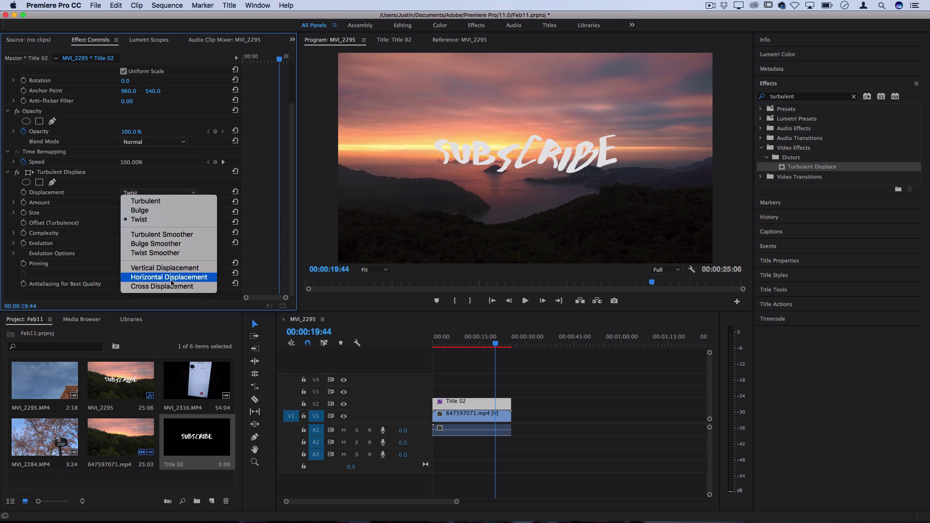
click(164, 188)
Switch displacement to Turbulent, with Amount 30.0 and Size 29.0
click(162, 192)
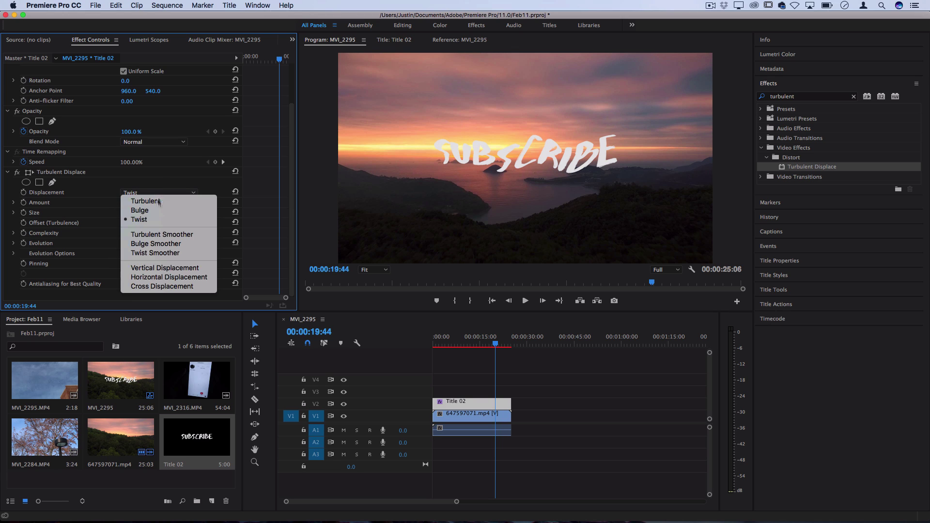
click(156, 202)
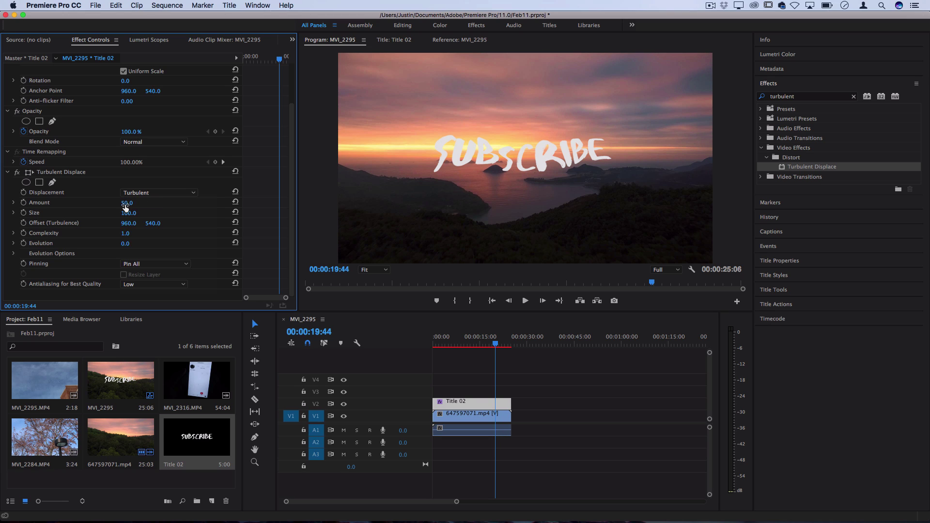
drag(126, 203, 93, 202)
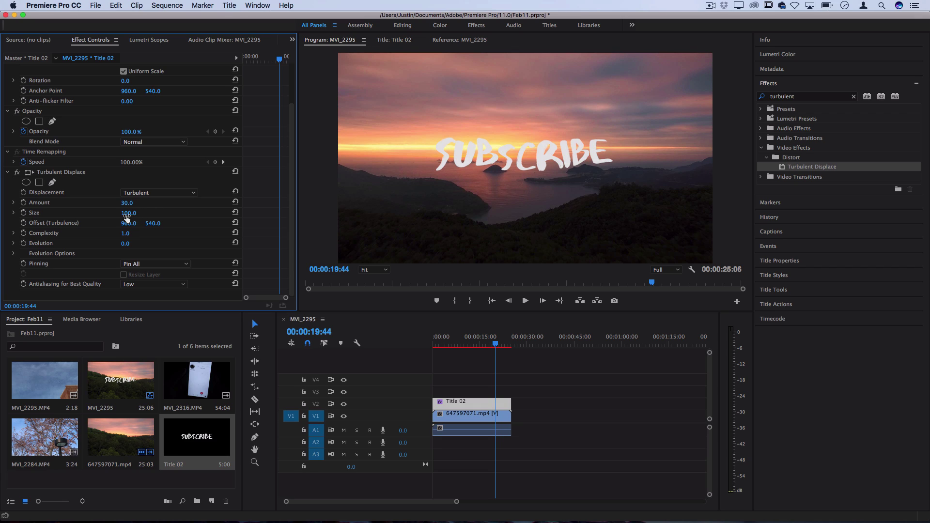
drag(127, 218, 127, 218)
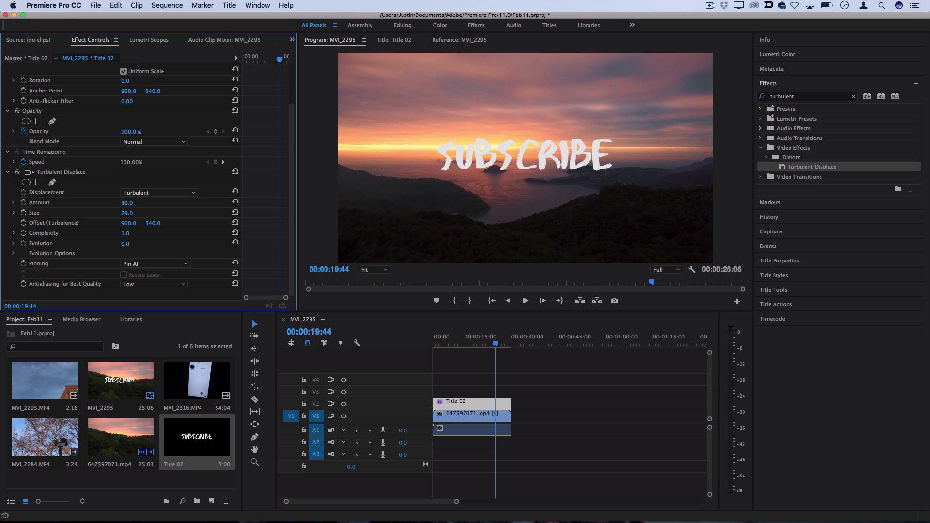
Play the sequence to preview the rippled title, then return to 00:00:00:00
click(477, 342)
key(space)
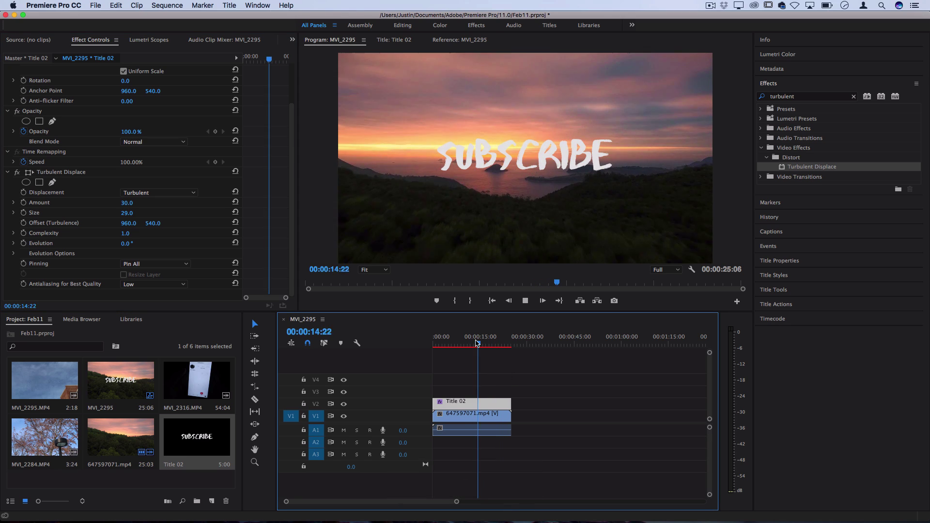
key(space)
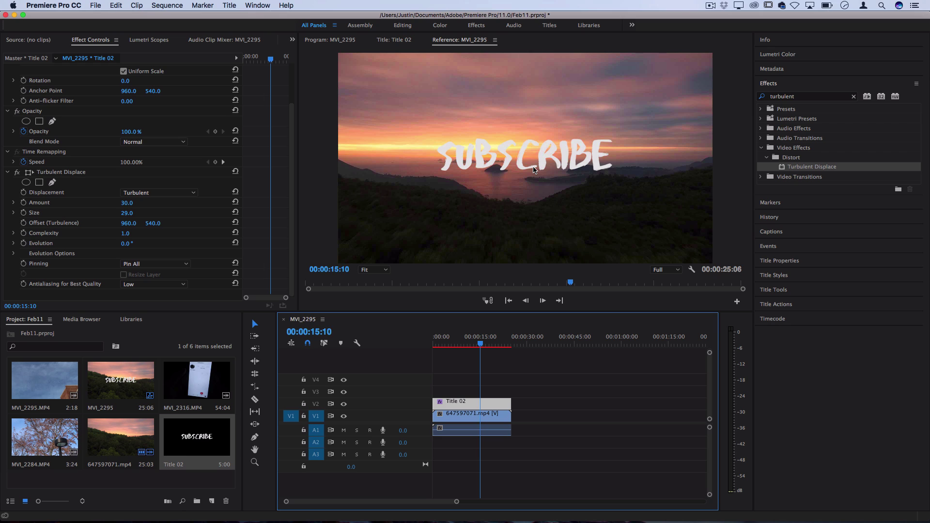
drag(479, 346, 406, 345)
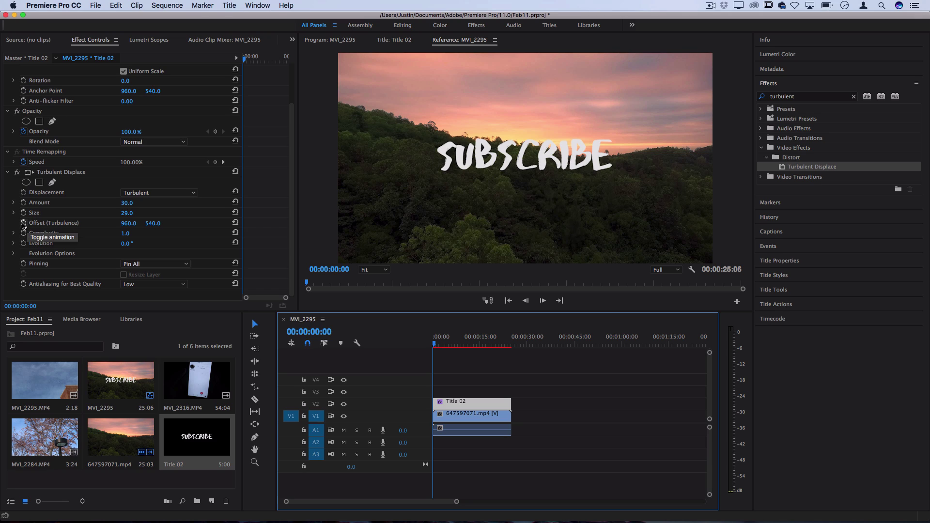
Keyframe Offset (Turbulence) from 960, 540 at the start to 2296, 1725 at 00:00:25:05
click(23, 223)
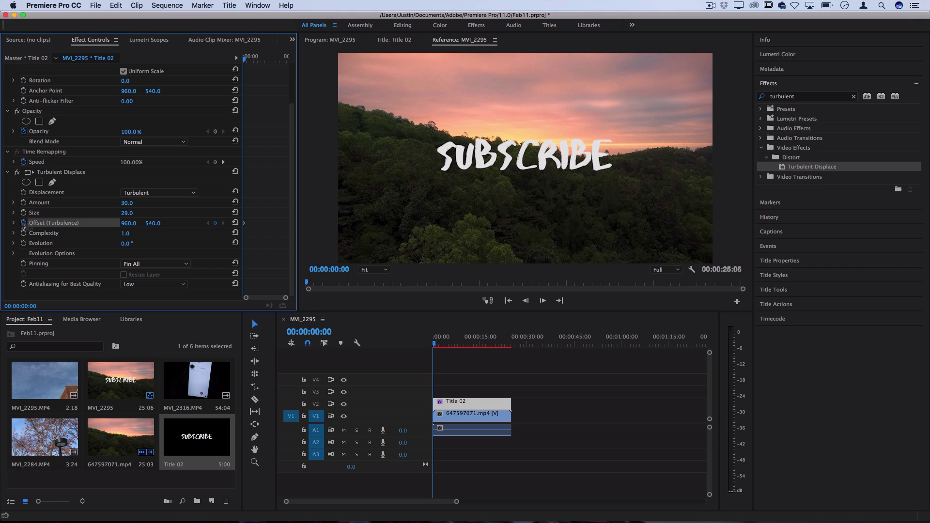
click(461, 345)
drag(494, 345, 506, 345)
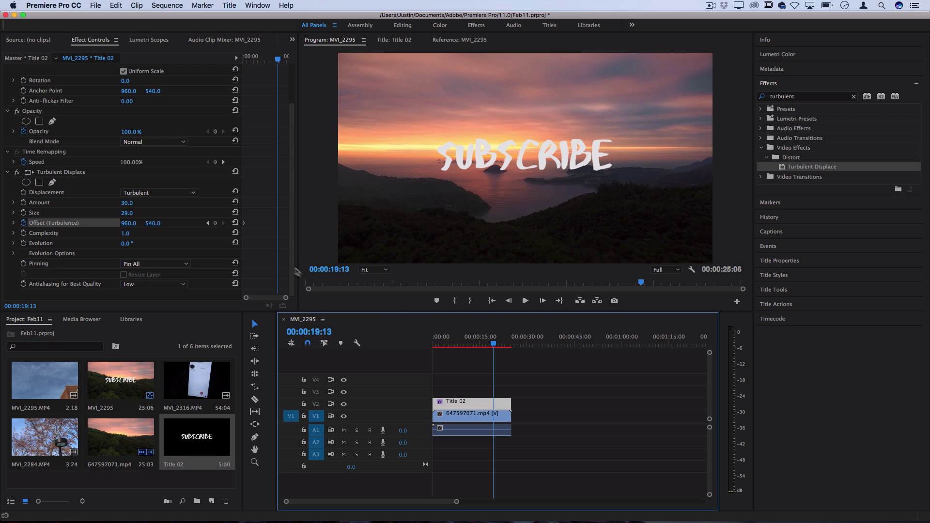
key(End)
drag(128, 224, 223, 223)
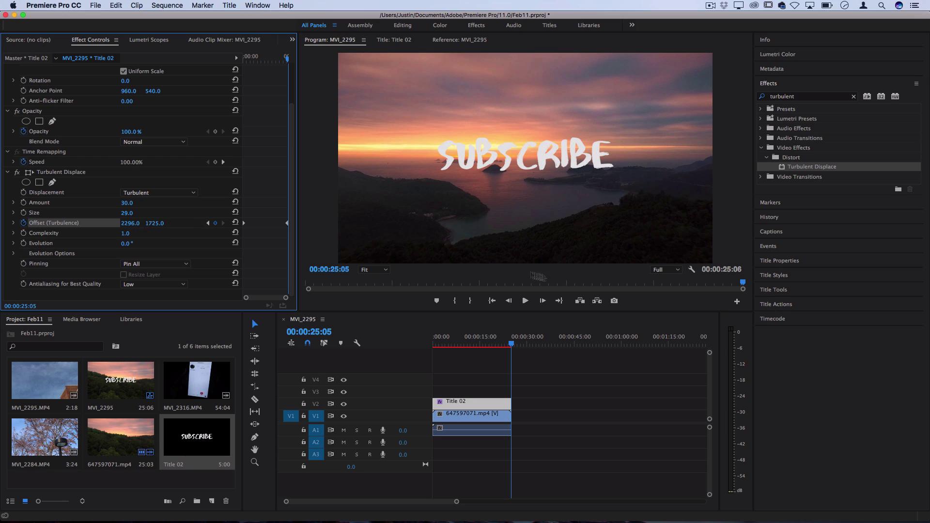
click(368, 359)
key(space)
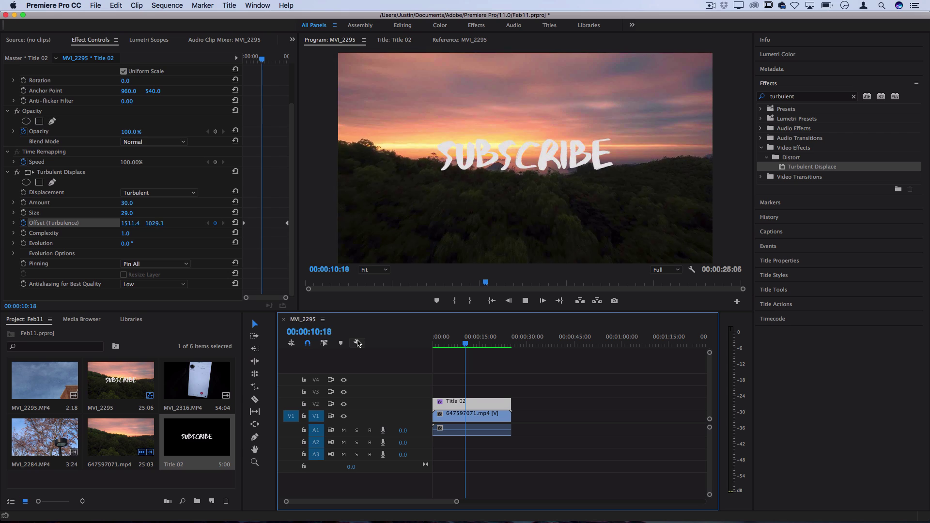
key(space)
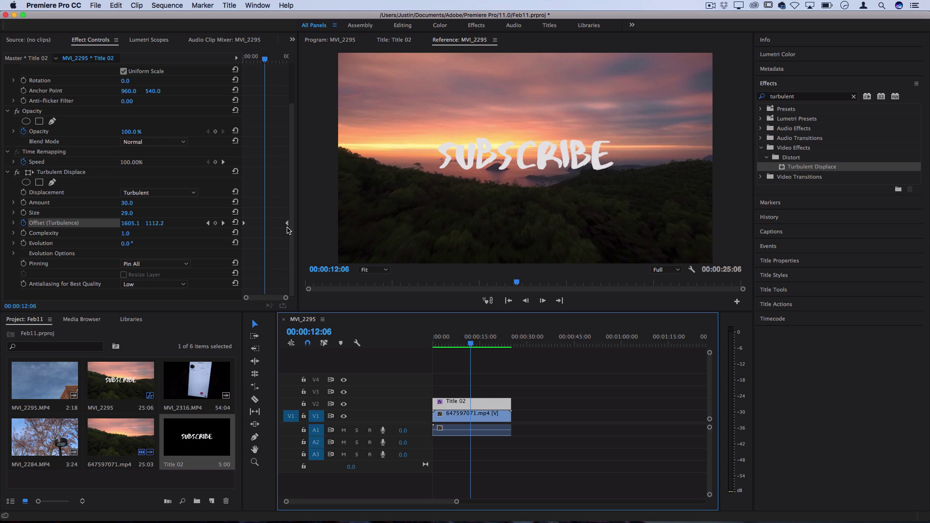
Push the ending Offset (Turbulence) X value higher, then return to 00:00:00:00
click(249, 59)
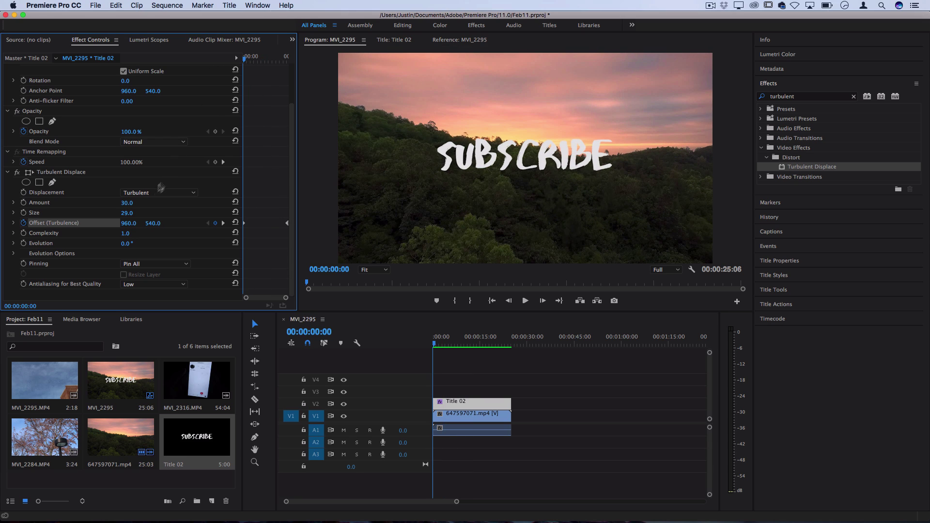
drag(271, 55, 289, 56)
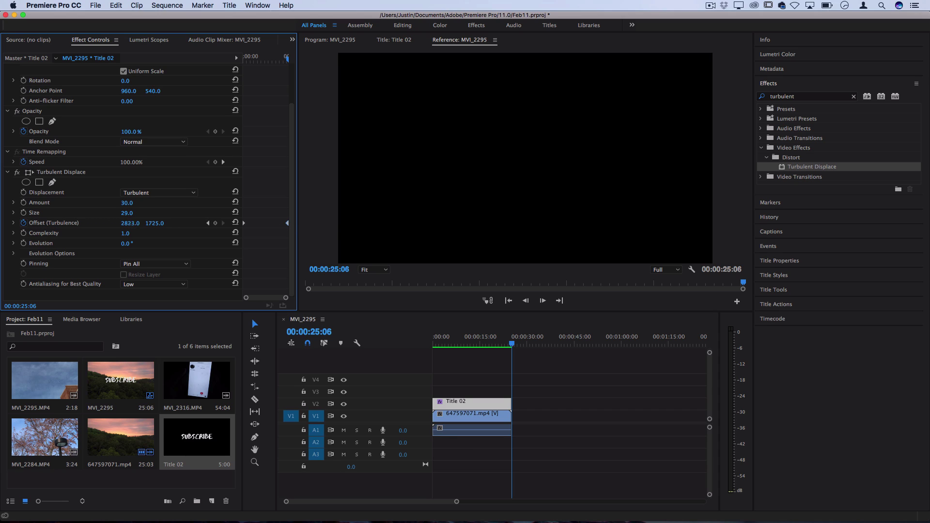
drag(129, 223, 125, 225)
key(Home)
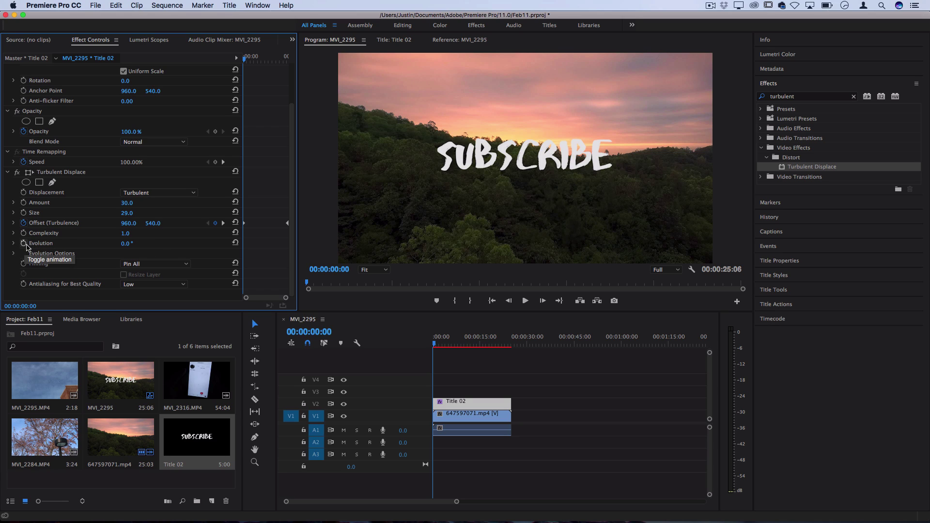
Keyframe Evolution from 0° at the start to 4x338° on the last frame, 00:00:25:05
click(22, 244)
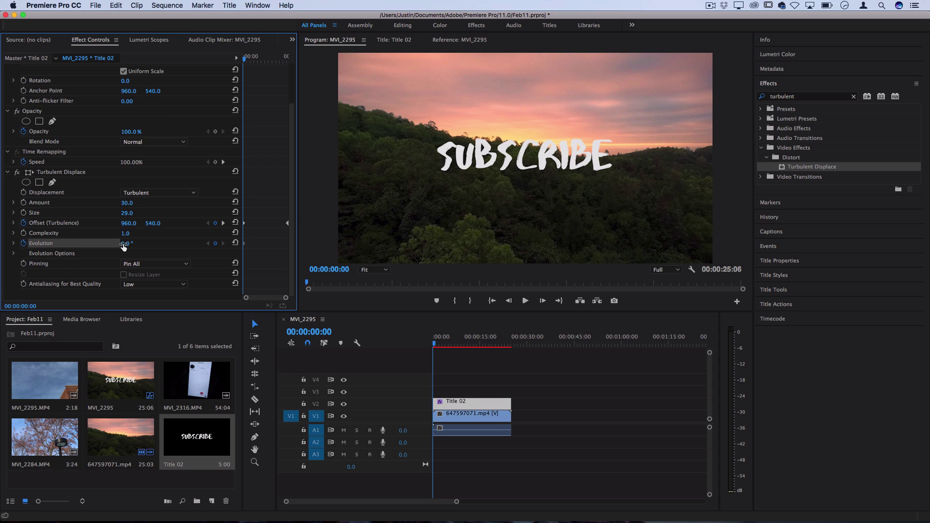
drag(267, 61, 296, 61)
key(Left)
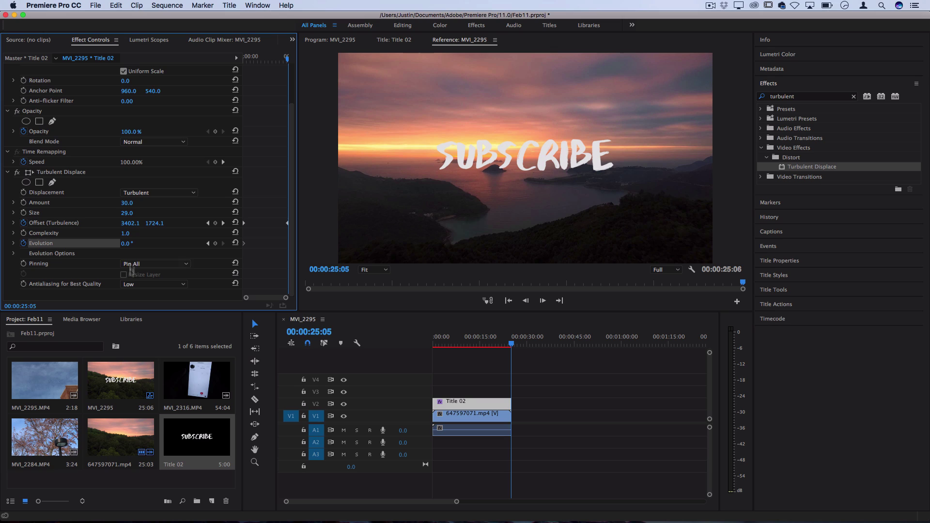
text(353)
key(Return)
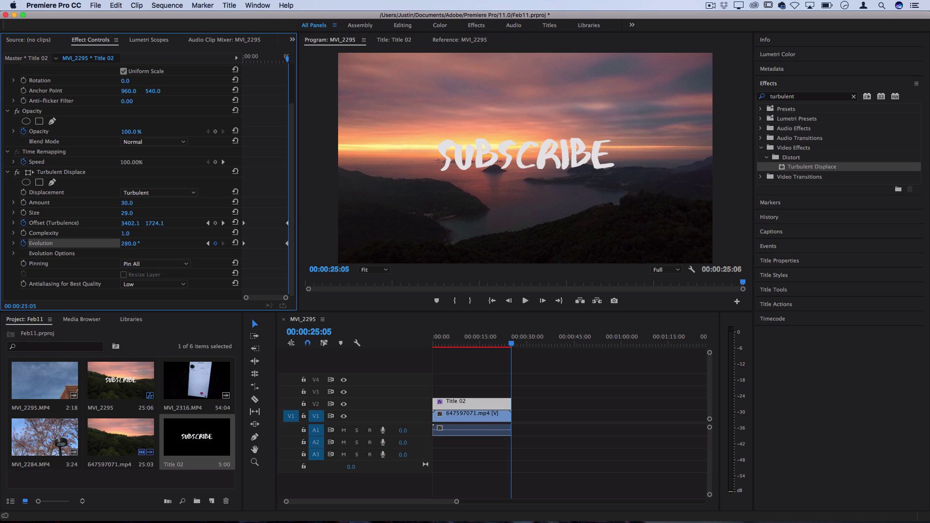
drag(130, 243, 156, 244)
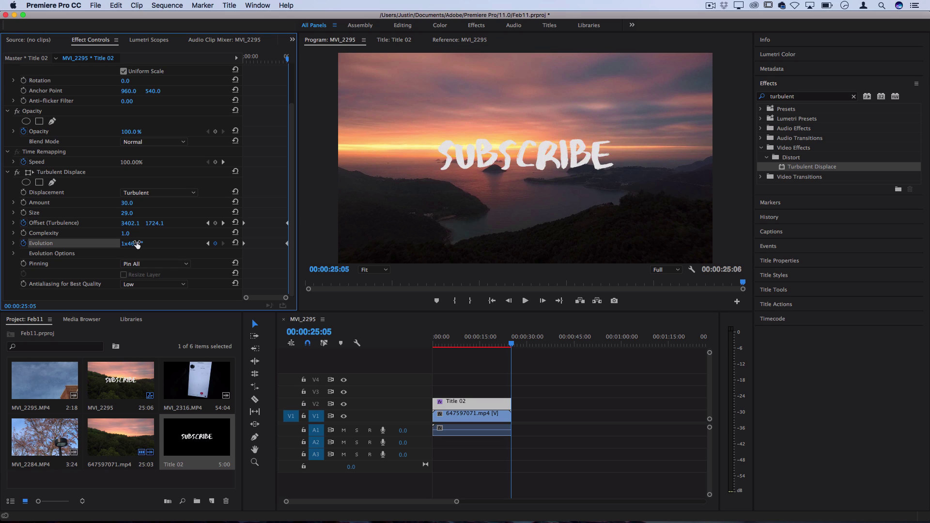
drag(127, 243, 495, 359)
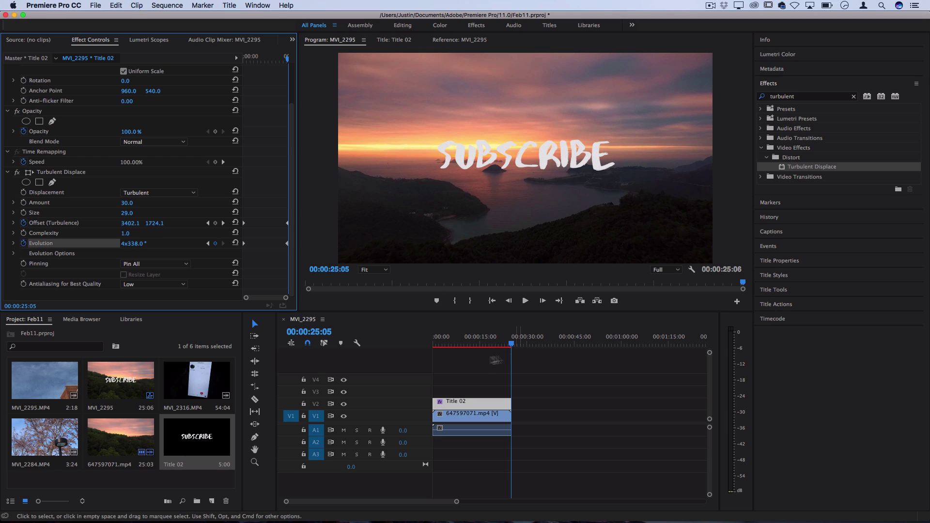
click(312, 343)
key(space)
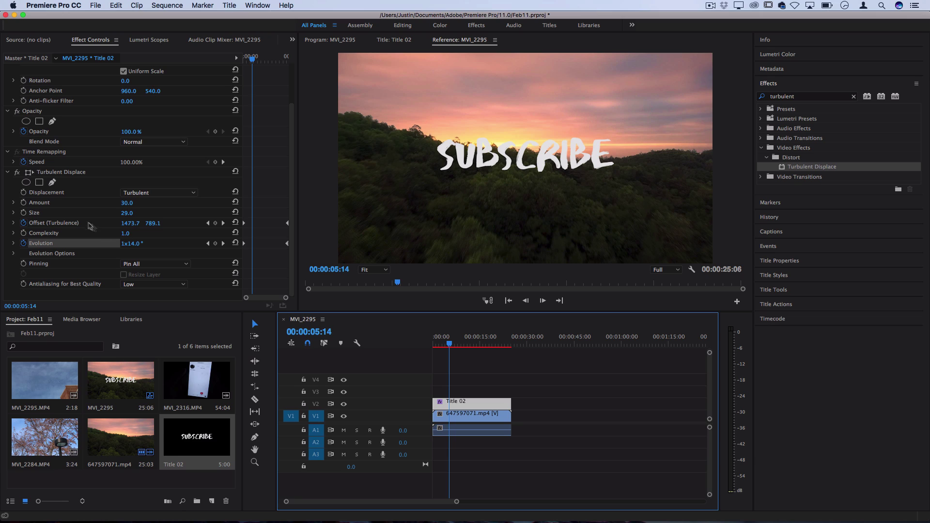
Raise Turbulent Displace Complexity to 10.0 and play the sequence from near the start
click(118, 239)
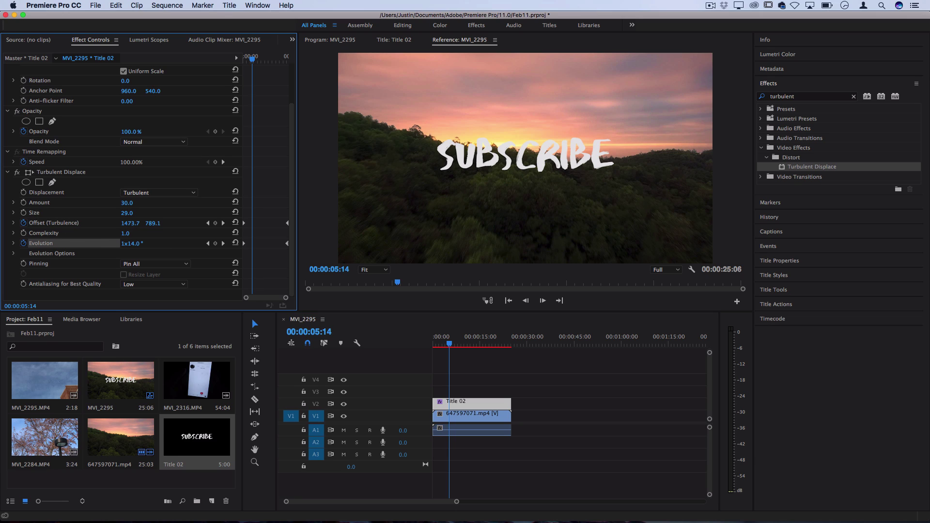
drag(125, 233, 136, 233)
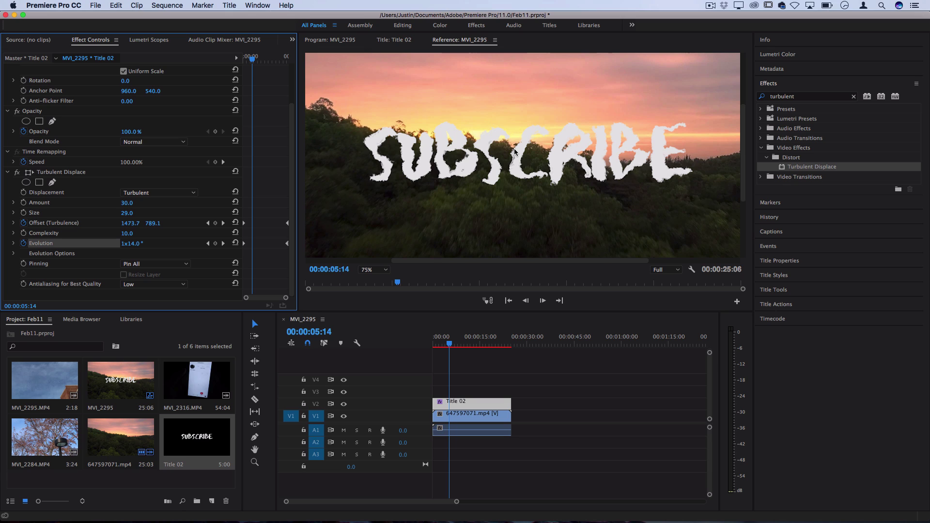
click(439, 344)
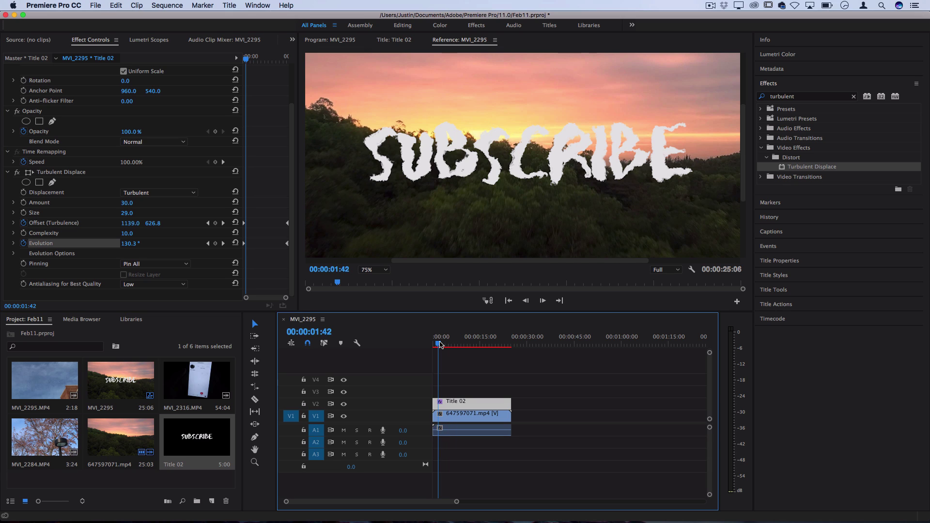
key(space)
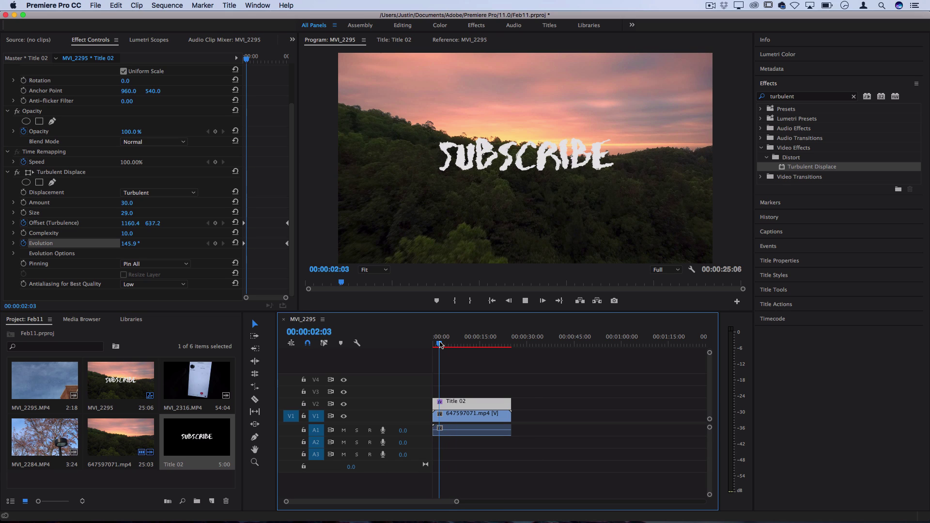